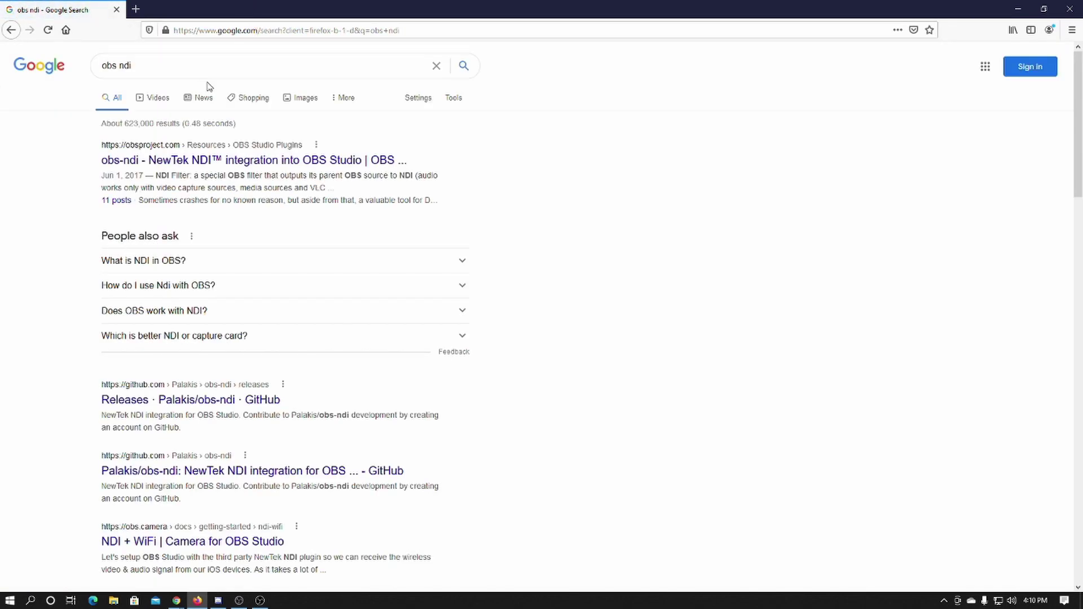
Step: From the OBS forum's obs-ndi page, follow the download link to the GitHub release's Windows installer
click(241, 164)
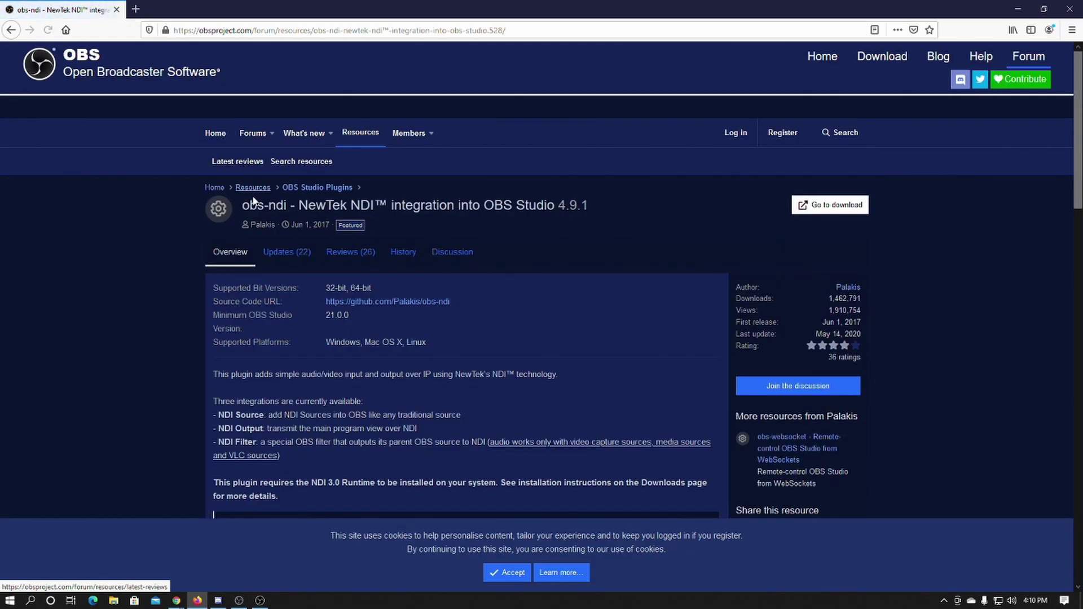
scroll(670, 266, down, 2)
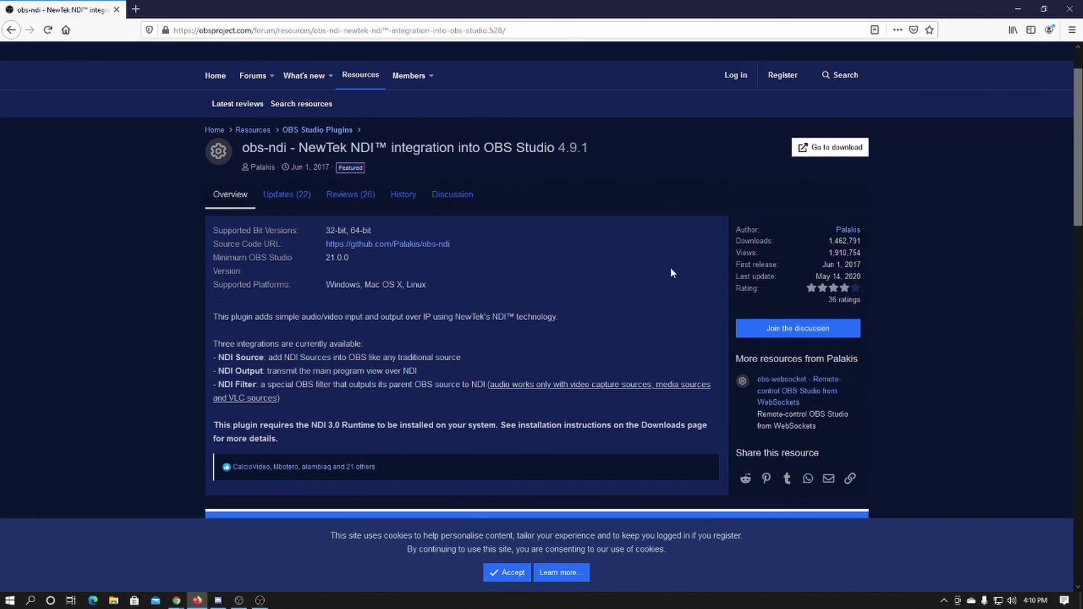
click(832, 89)
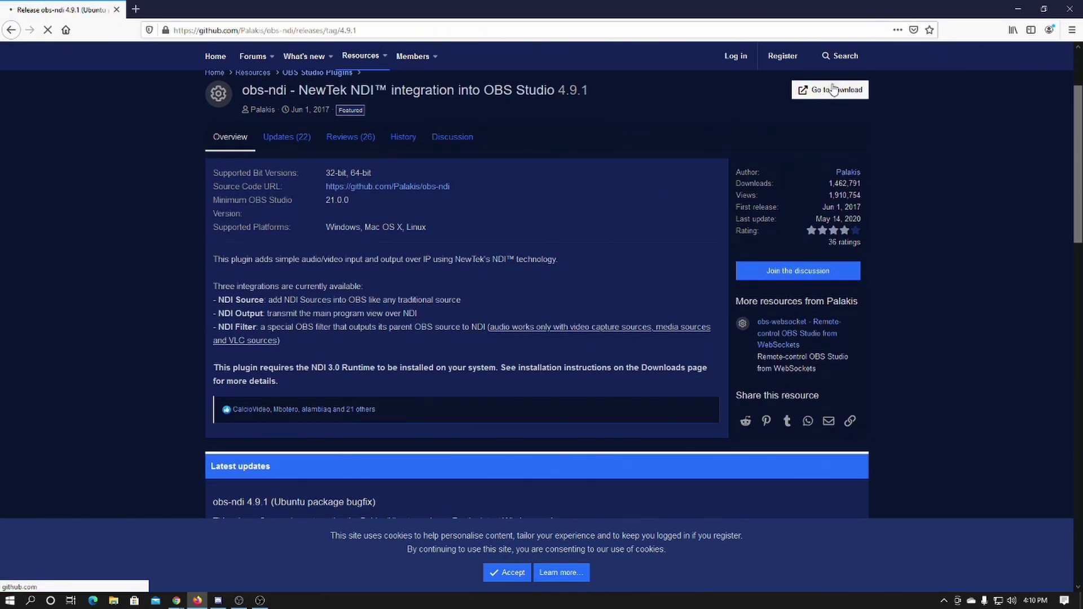
scroll(418, 402, down, 1)
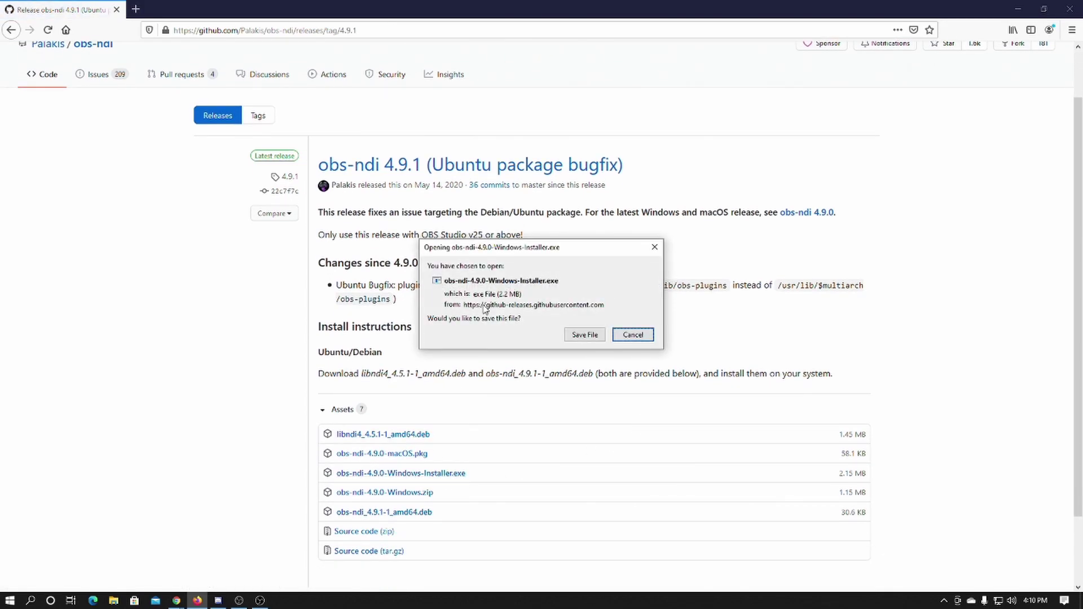
Step: Save the obs-ndi 4.9.0 installer and run a full installation into C:\Program Files\obs-studio
click(583, 334)
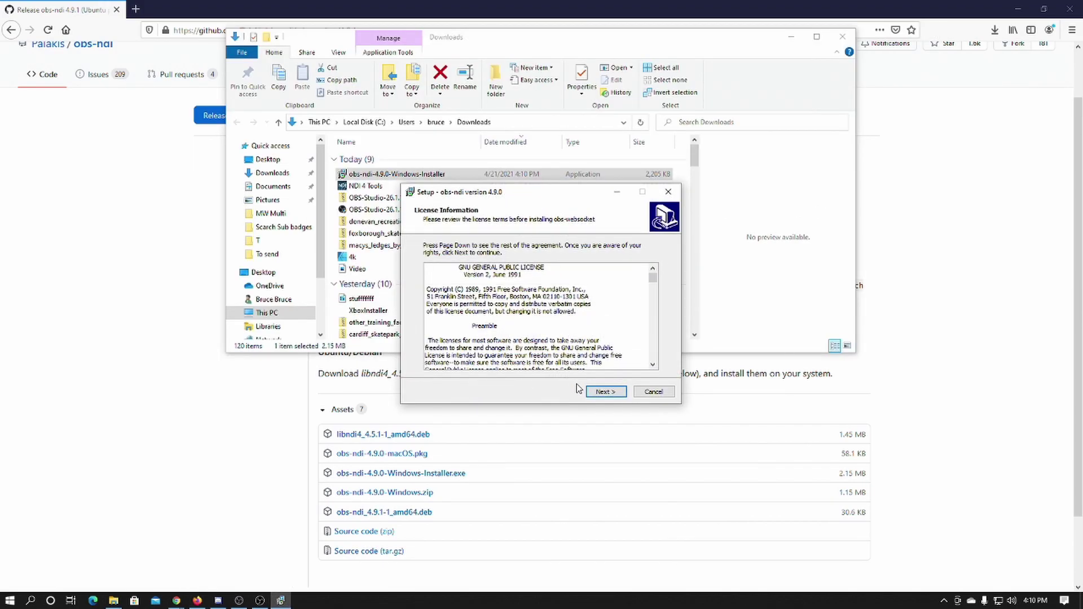
click(601, 391)
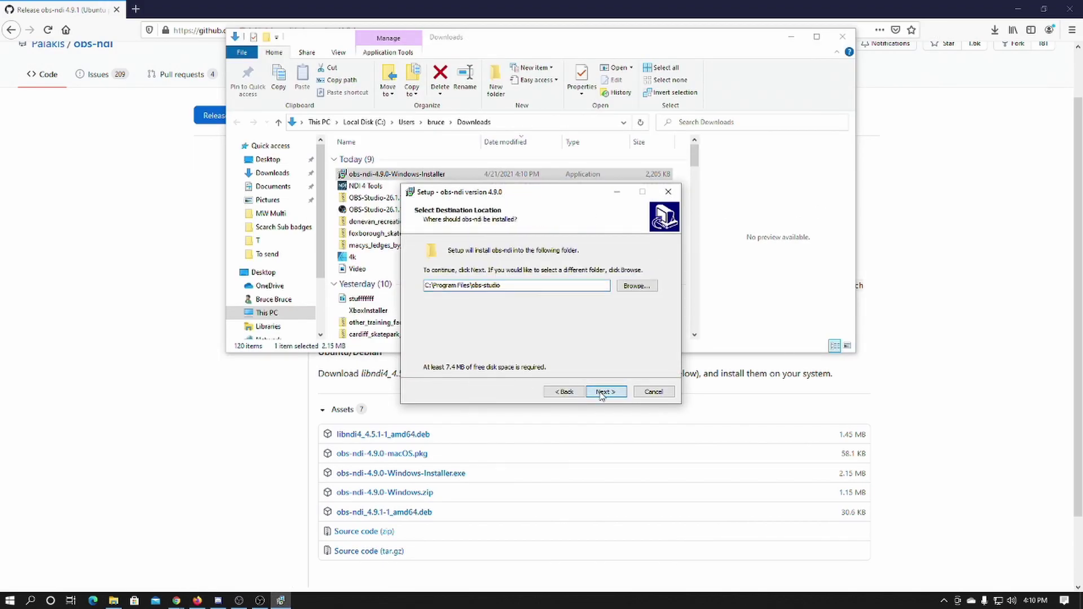
click(601, 392)
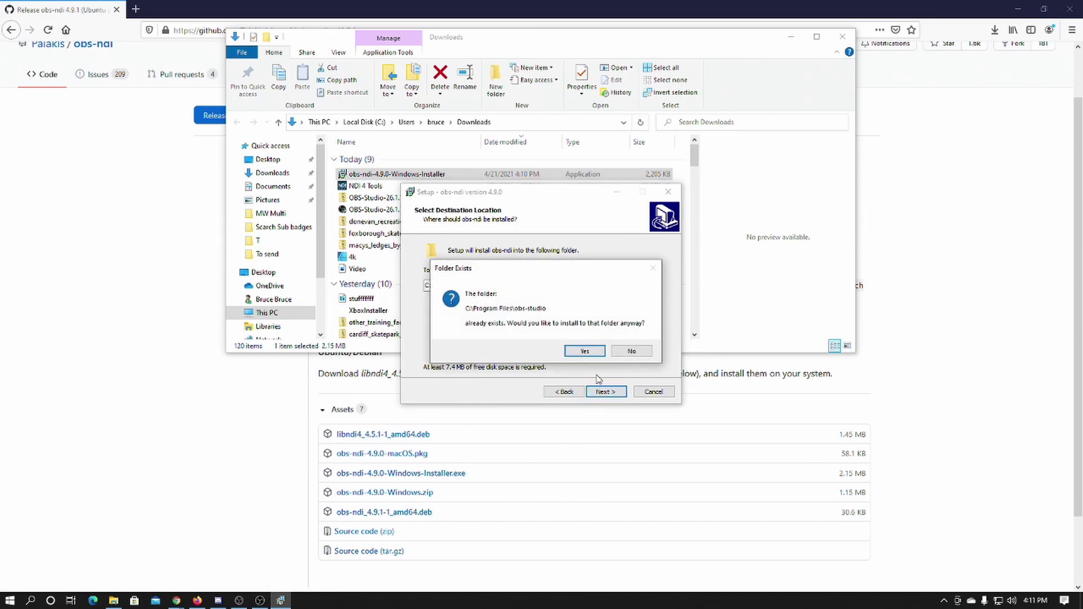
click(585, 351)
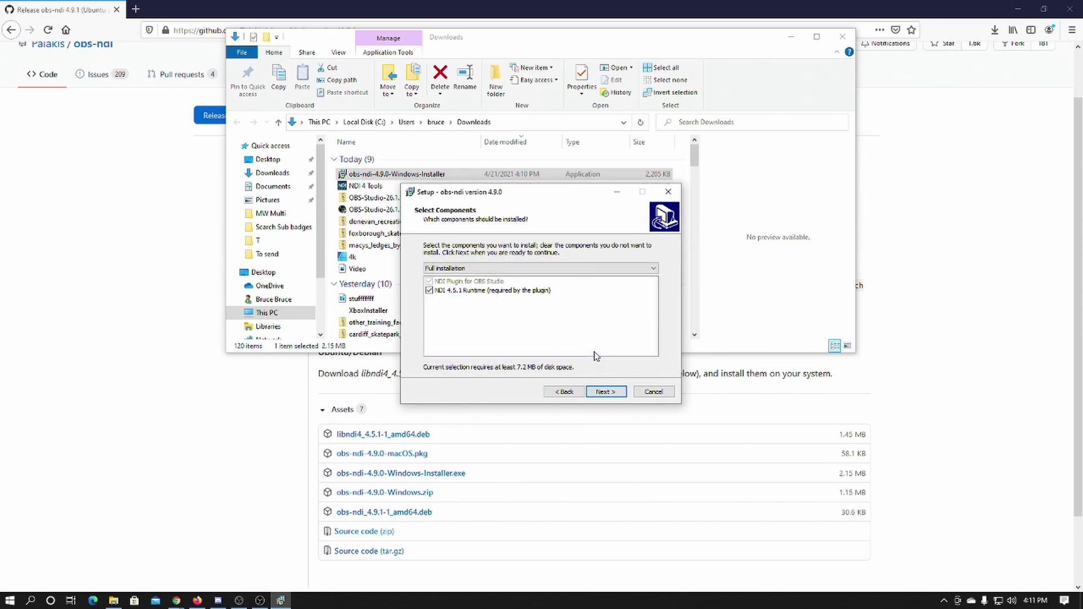
click(603, 393)
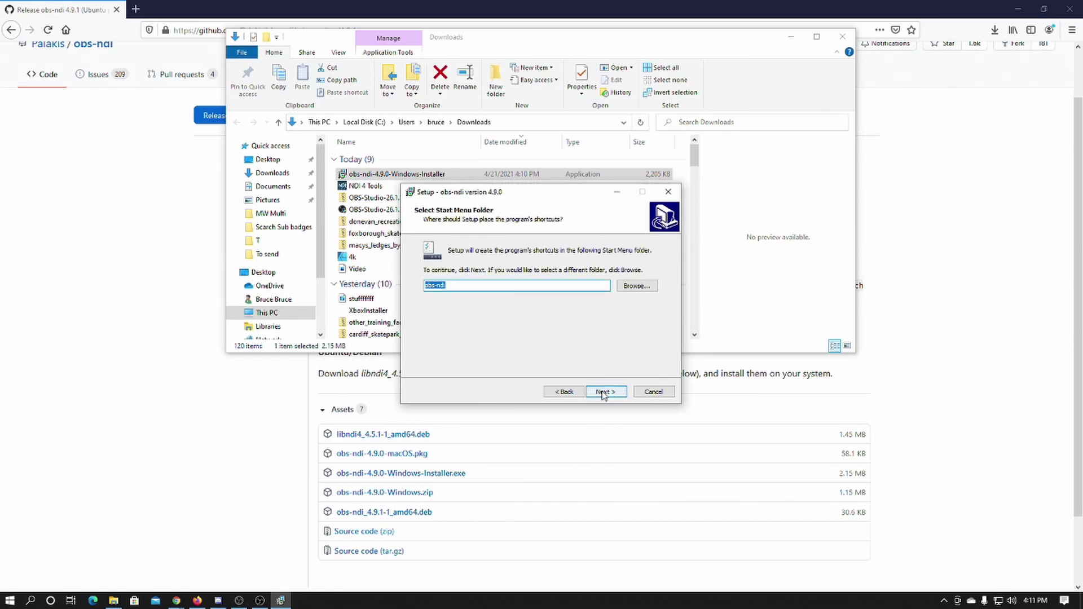
click(603, 394)
click(603, 393)
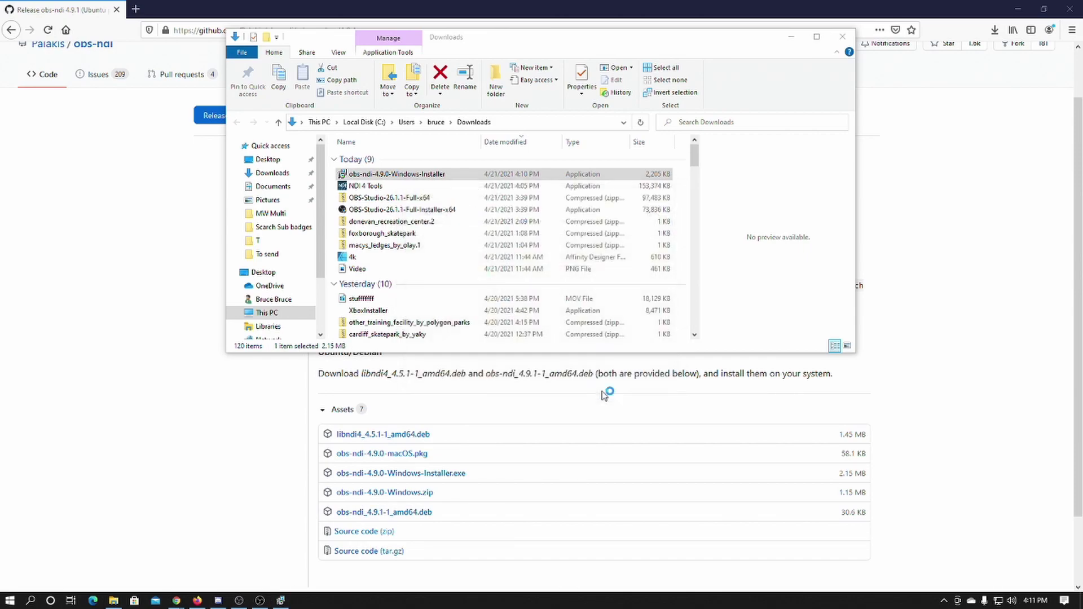
Step: Accept the NDI 4 Runtime license and install it with the default folder and Start Menu folder
click(442, 358)
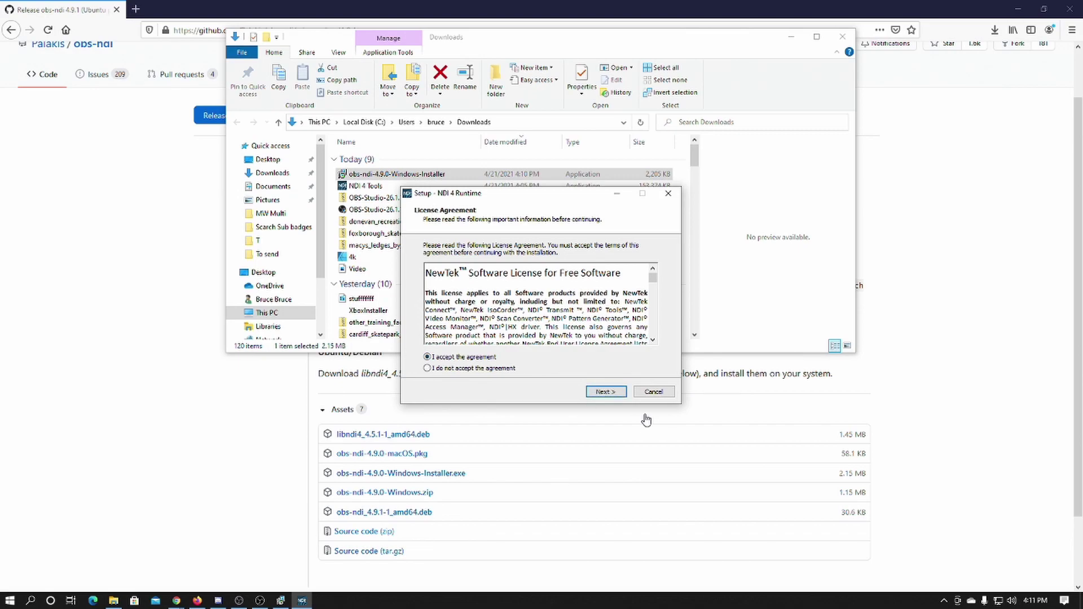
click(606, 394)
click(615, 395)
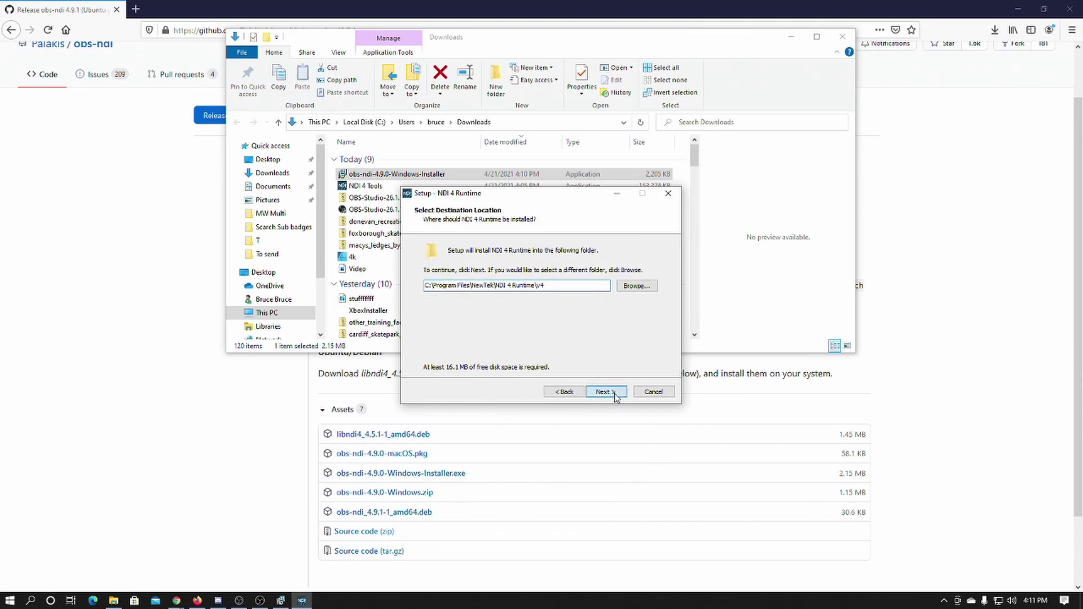
click(615, 395)
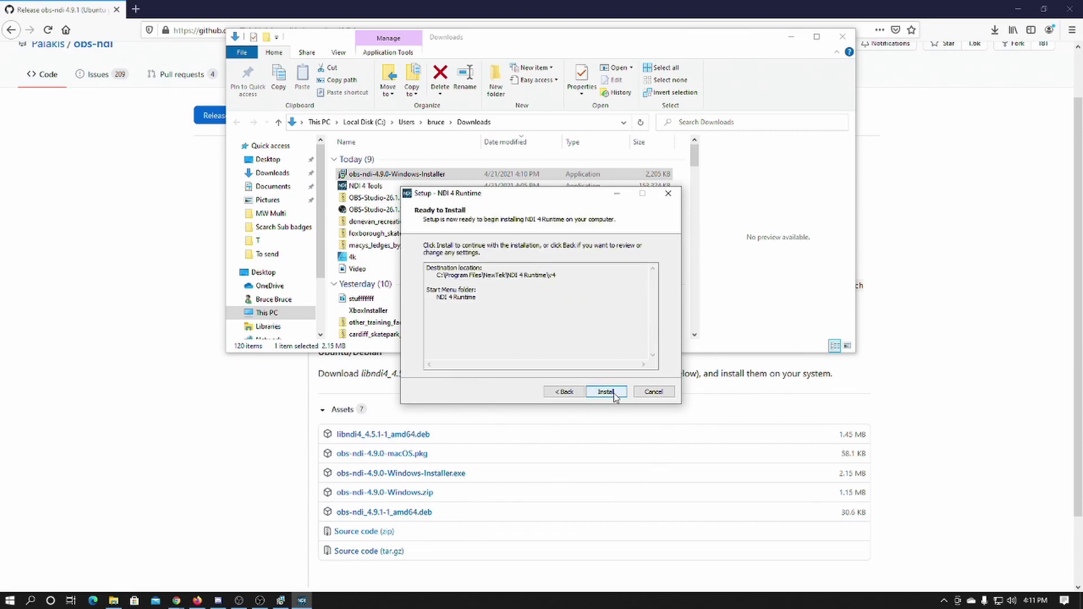
click(606, 392)
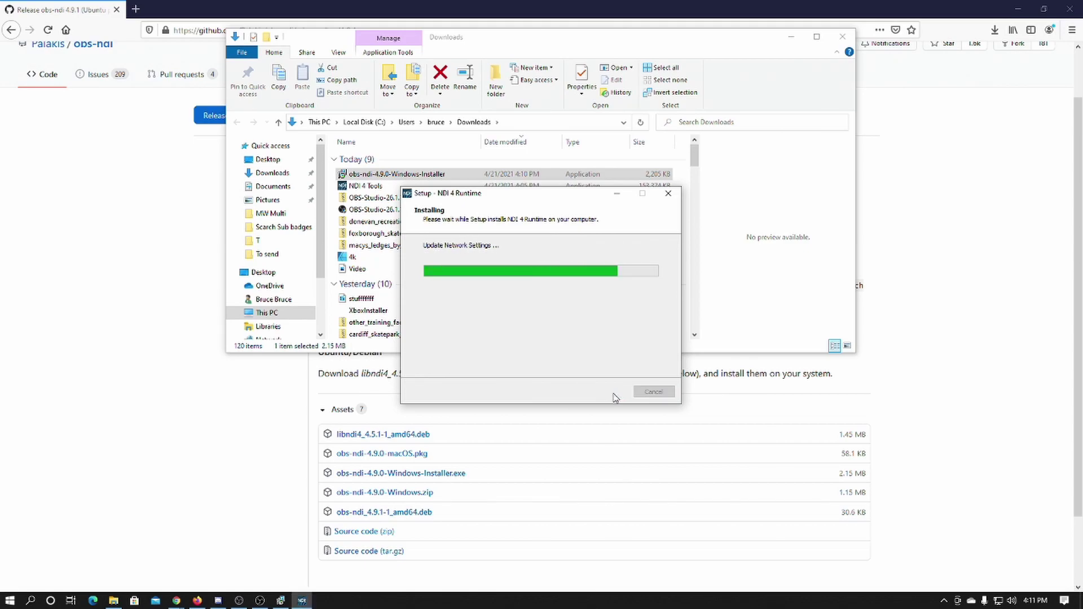
Step: Close the Downloads window and Firefox, then finish the completed installers
click(846, 38)
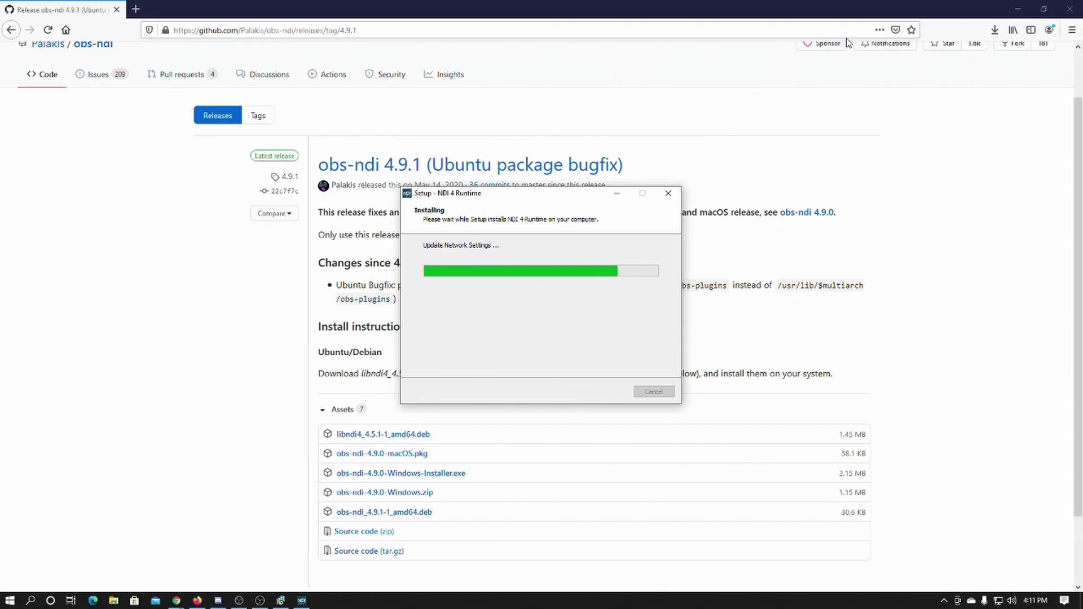
click(1068, 9)
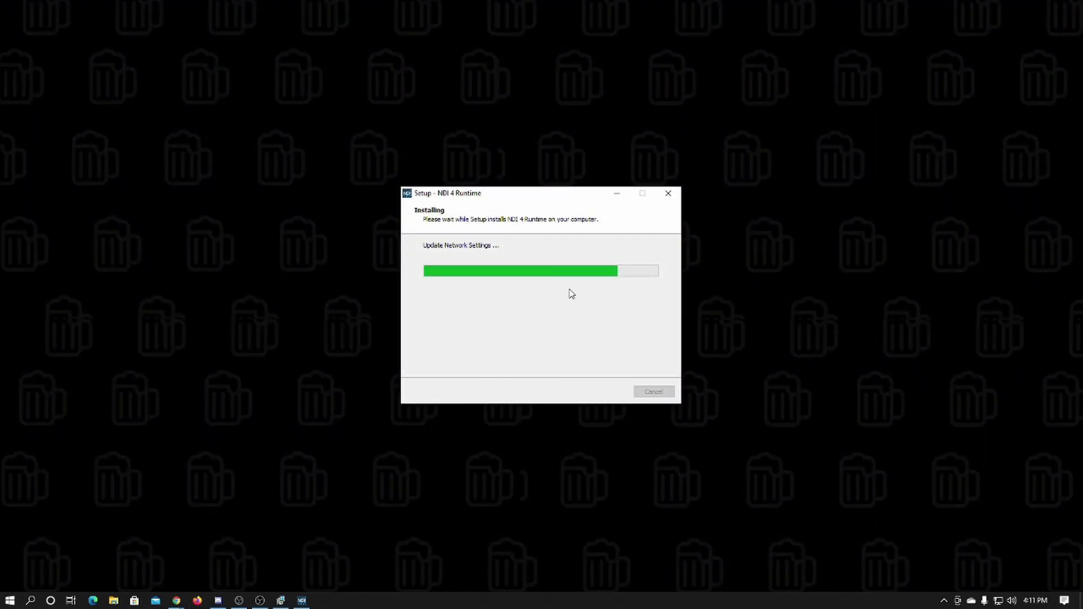
key(Return)
key(Return)
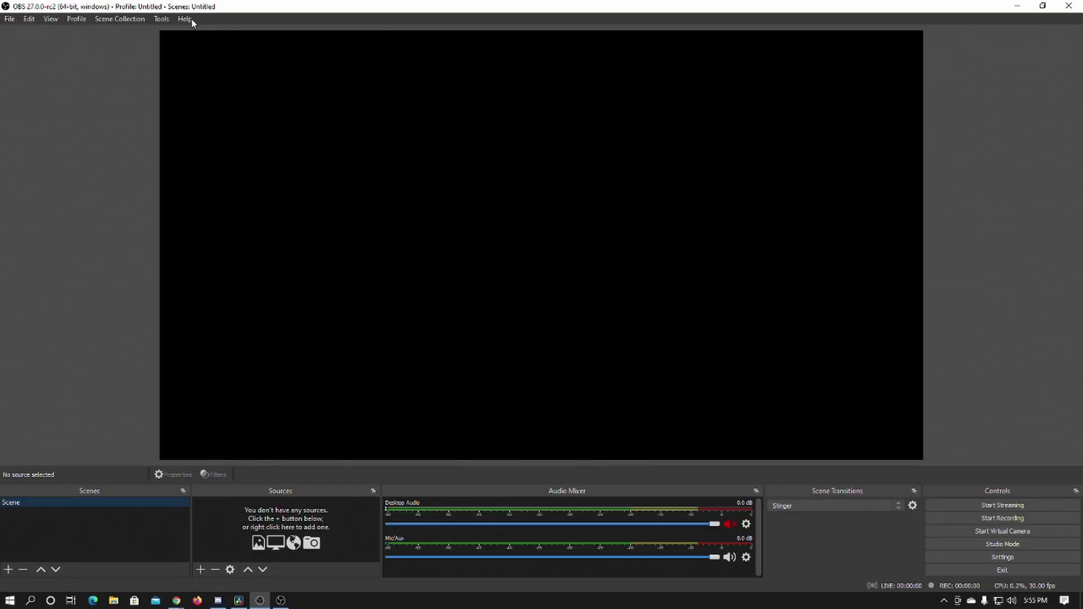
Step: Enable the NDI Main Output in Tools > NDI Output settings with the name 'sweet prince'
click(160, 19)
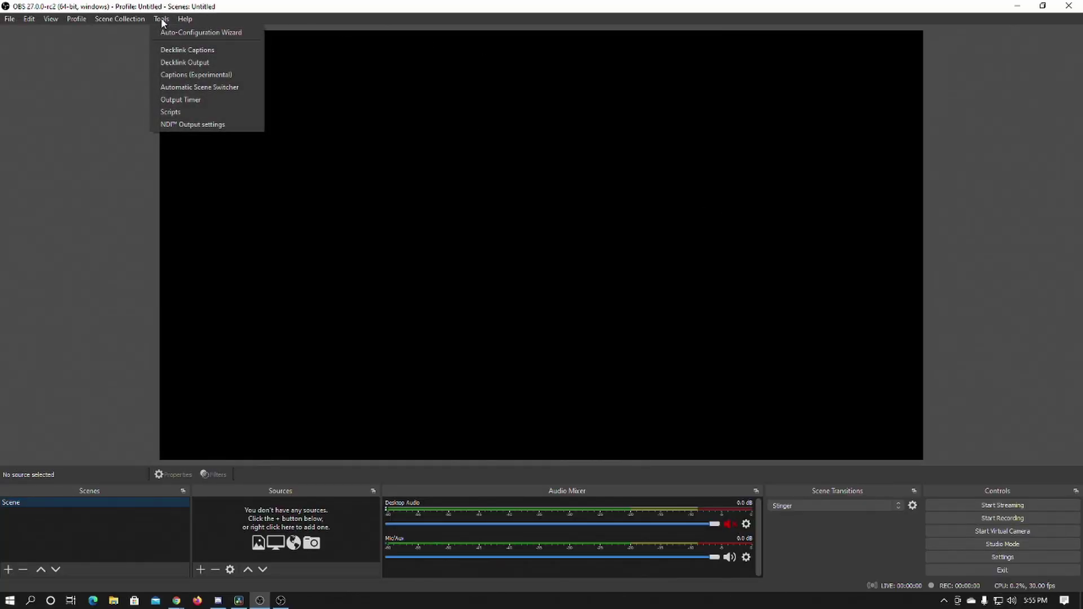
click(206, 125)
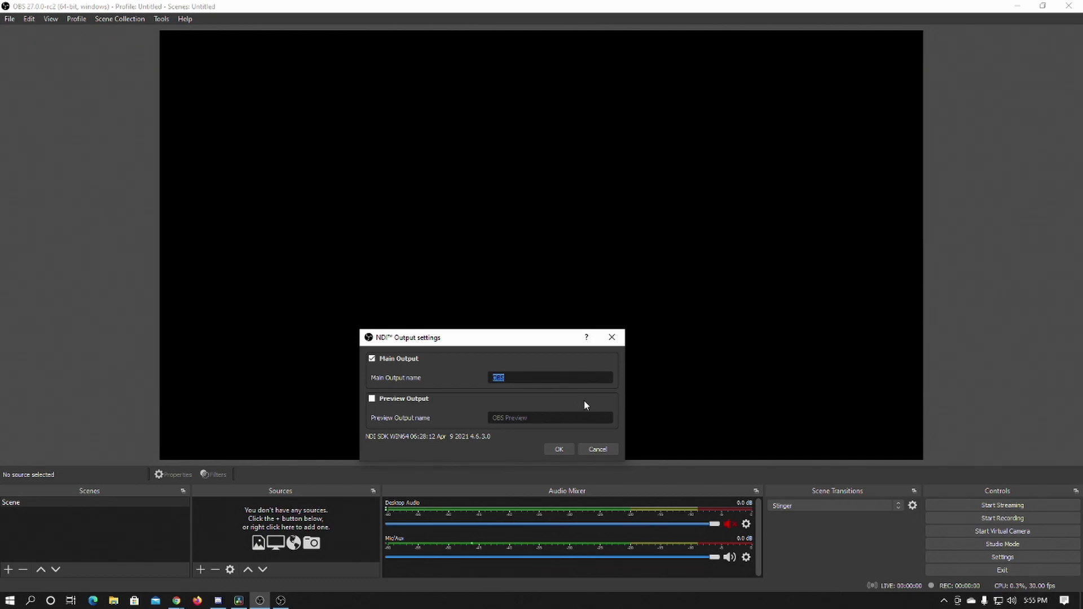
text(sweet prince)
click(563, 450)
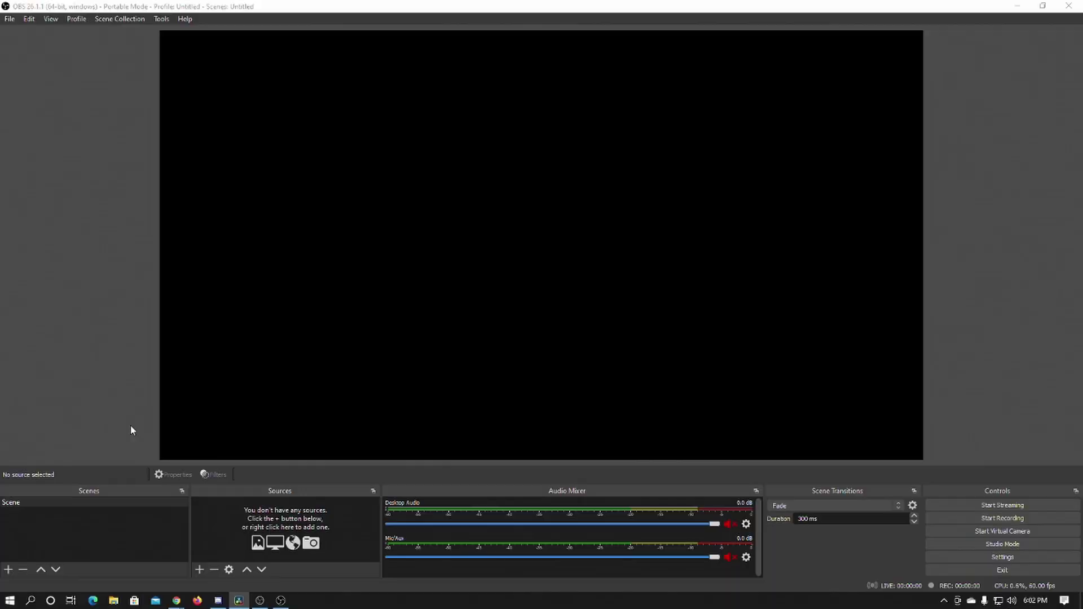
Step: Add an NDI Source receiving 'THOR (sweet prince)', then bring the other OBS window forward
click(199, 571)
click(243, 469)
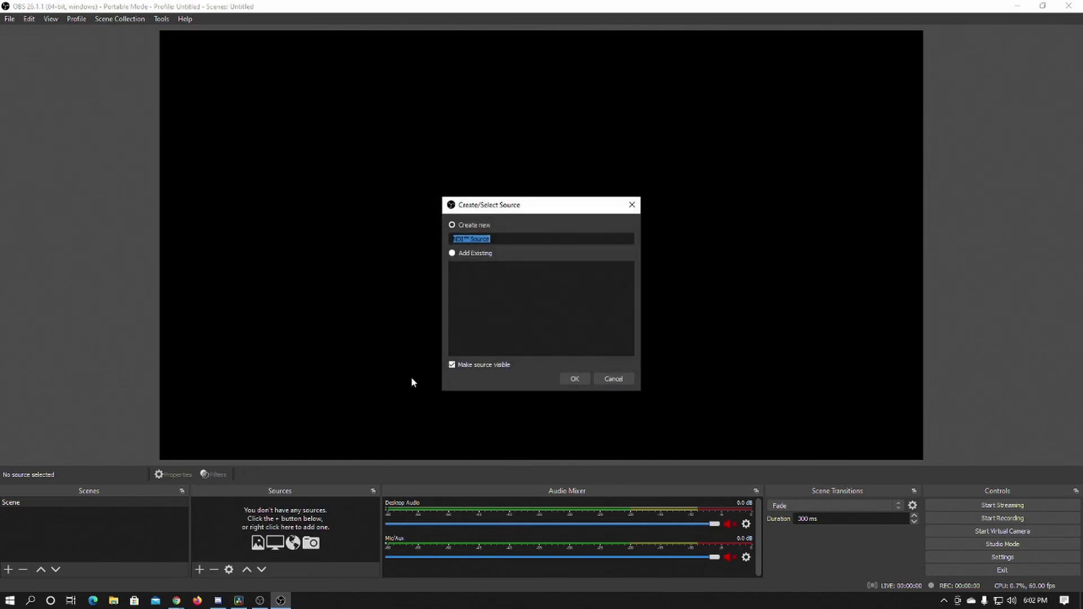
click(574, 378)
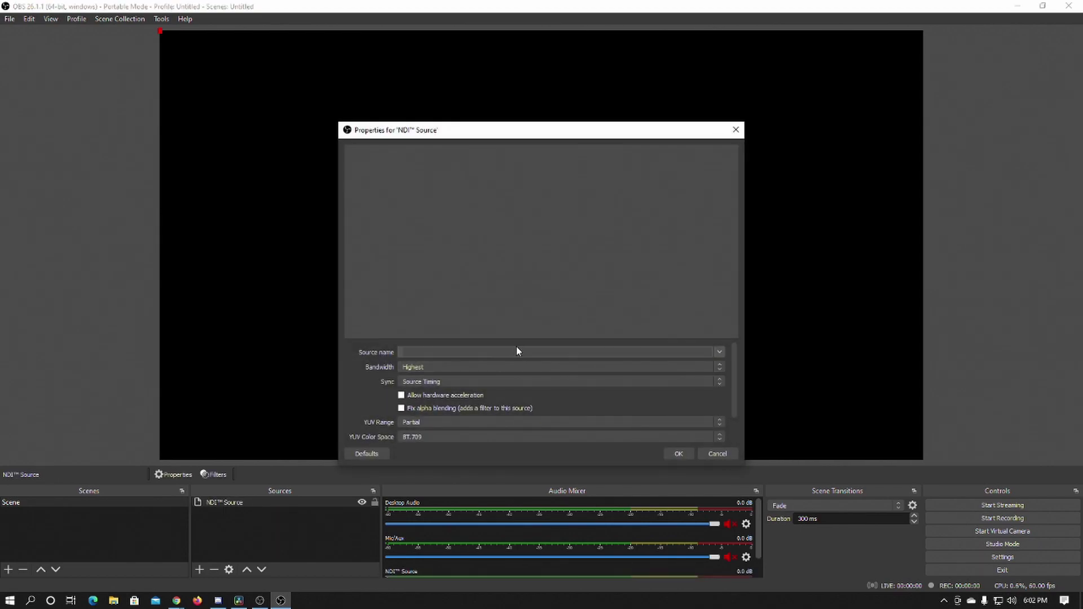
click(719, 353)
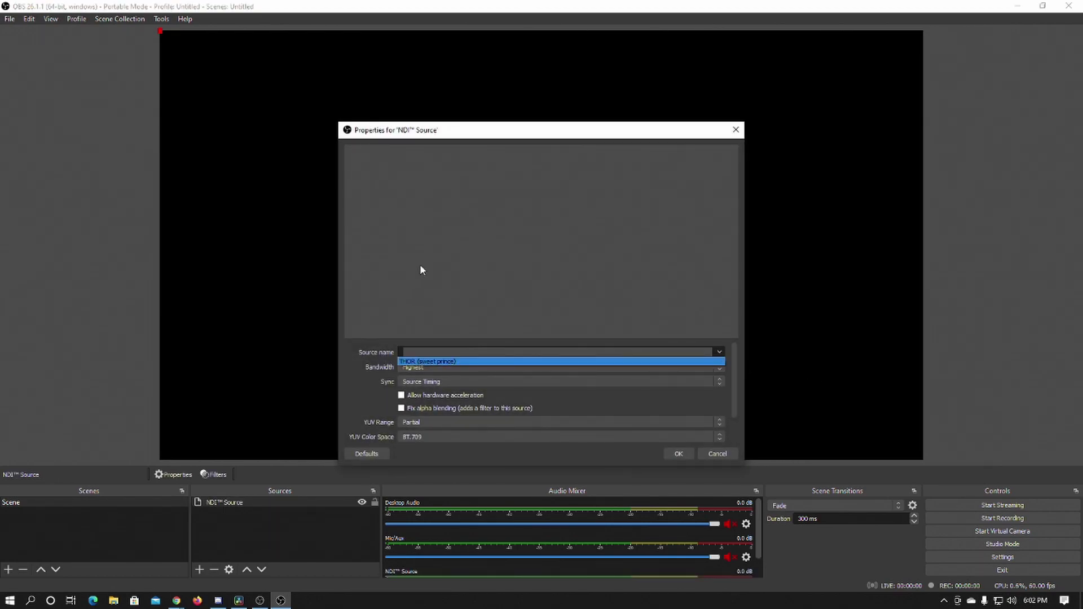
click(427, 361)
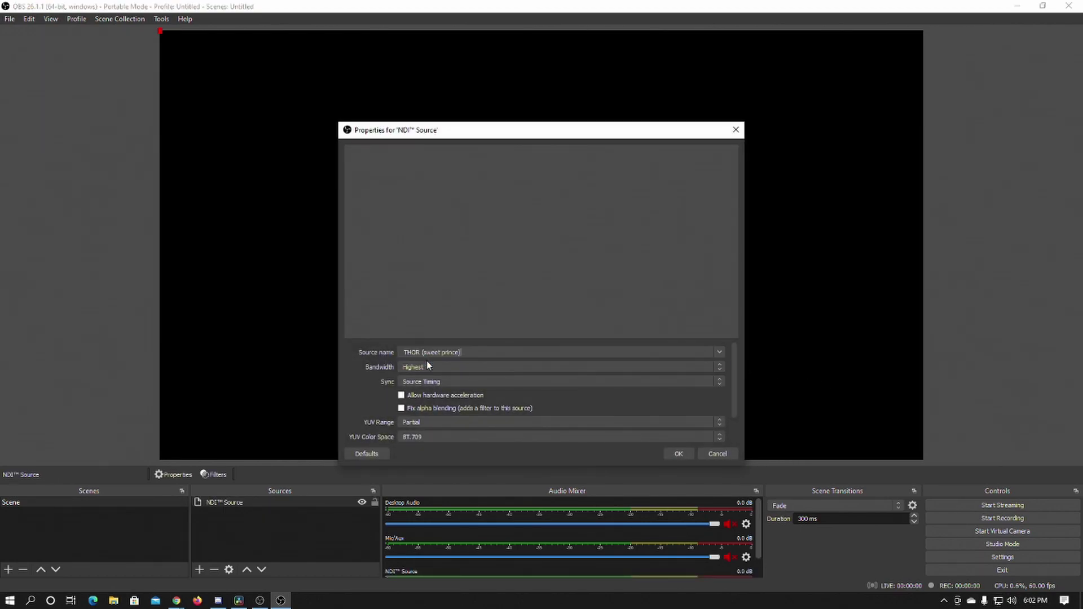
click(677, 454)
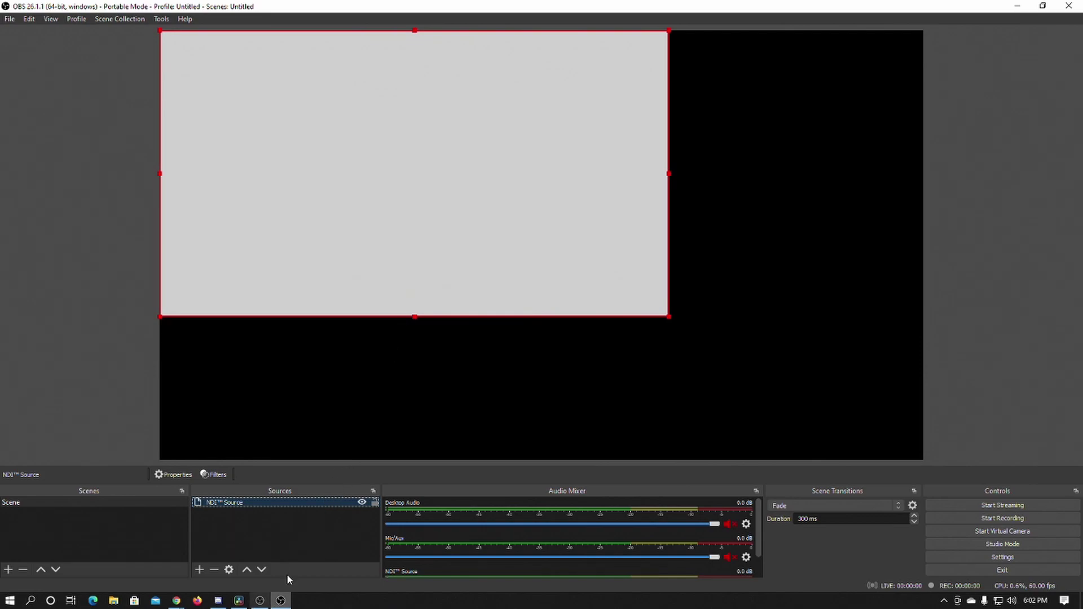
click(260, 600)
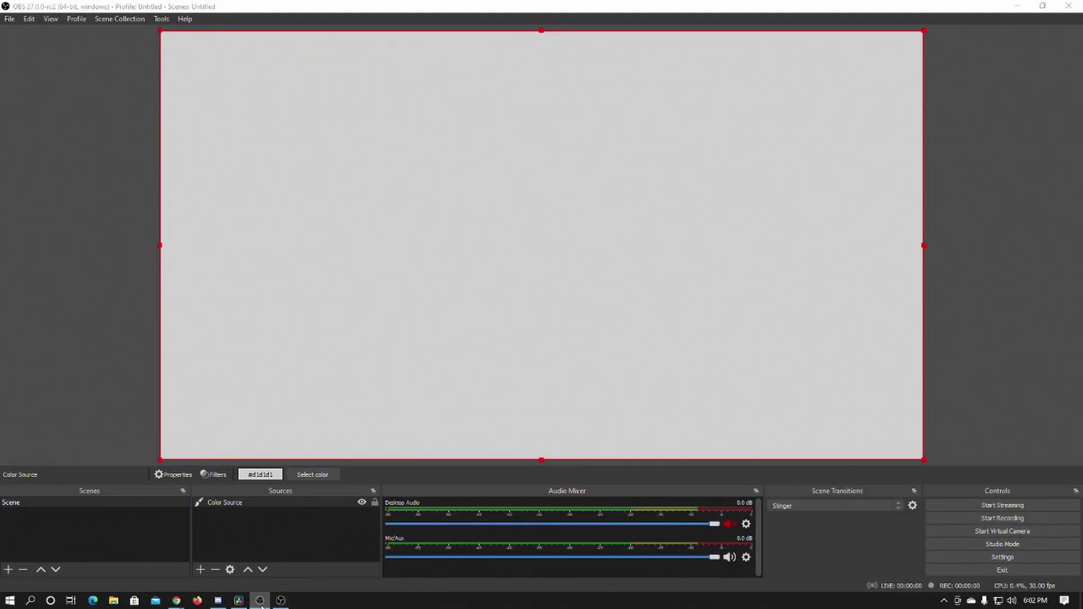
Step: Minimize OBS from the taskbar so the empty desktop shows
click(259, 600)
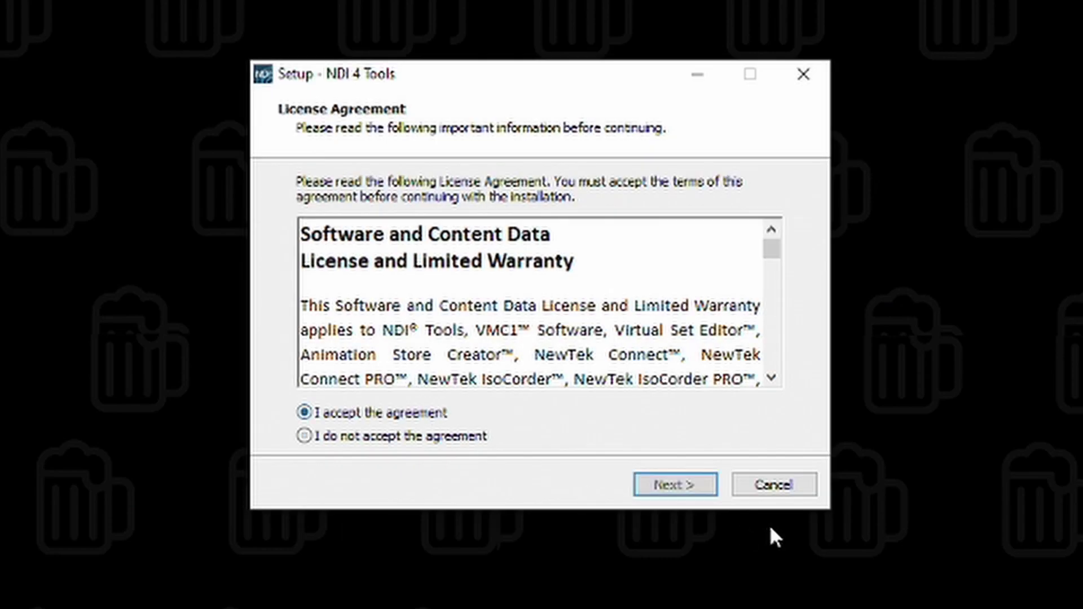
Step: Launch the NDI 4 Tools setup and include the Screen Capture and Studio Monitor components
click(657, 487)
click(655, 486)
click(357, 333)
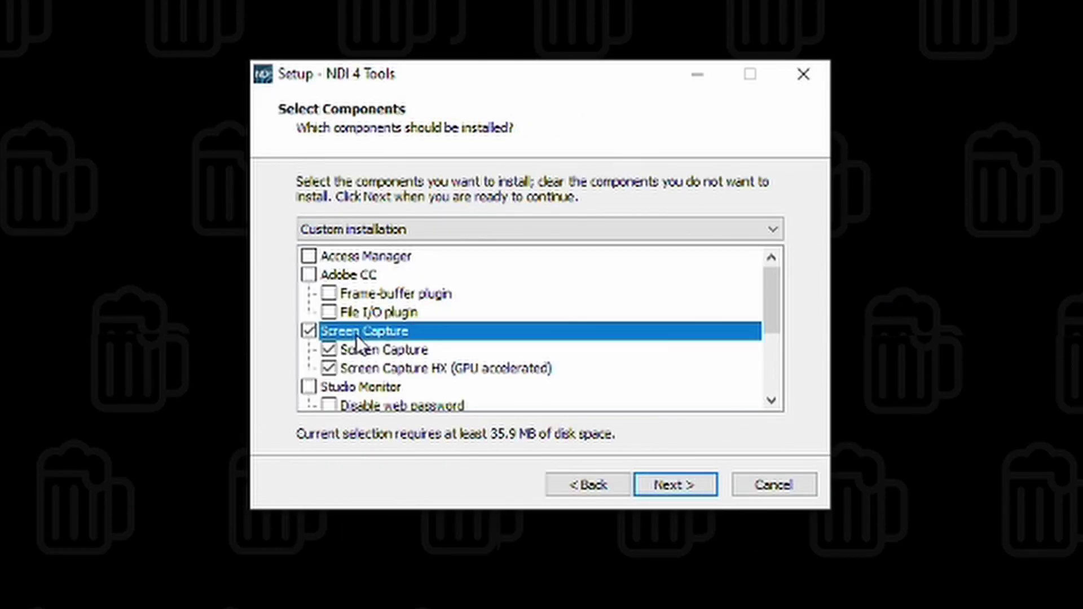
scroll(364, 303, down, 3)
click(372, 333)
scroll(373, 332, up, 3)
Step: Set the installation type to All NDI Tools and keep 'NDI 4 Tools' as the Start Menu folder
click(387, 230)
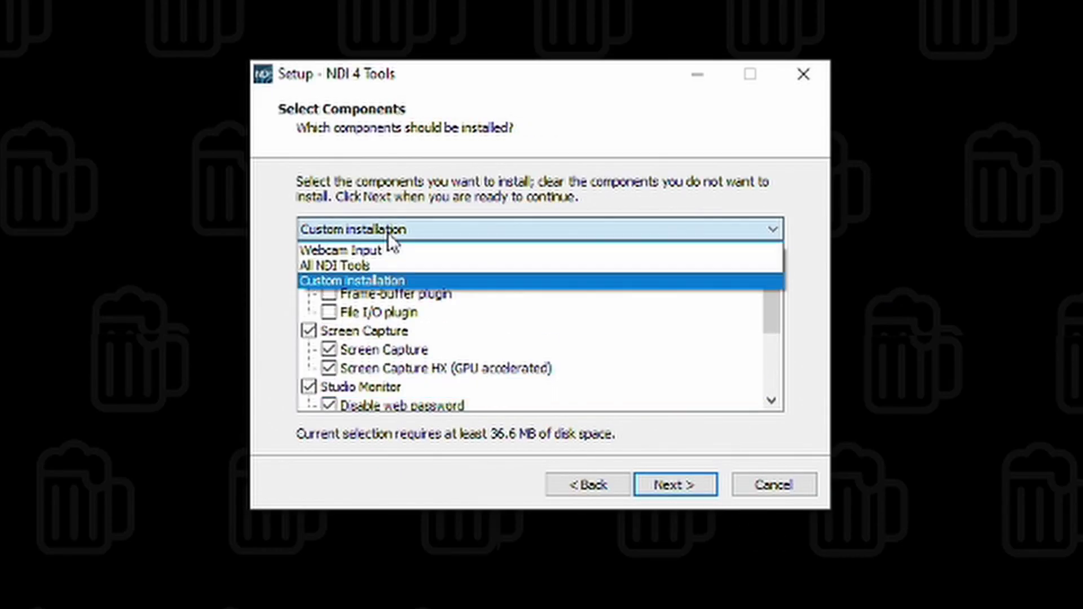
click(387, 266)
click(688, 485)
click(671, 484)
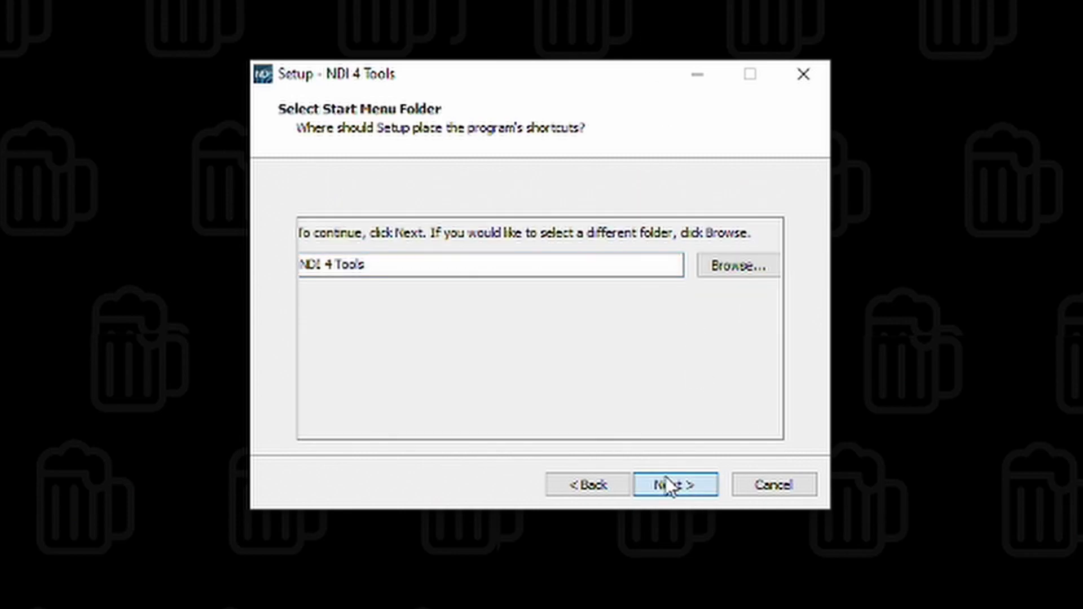